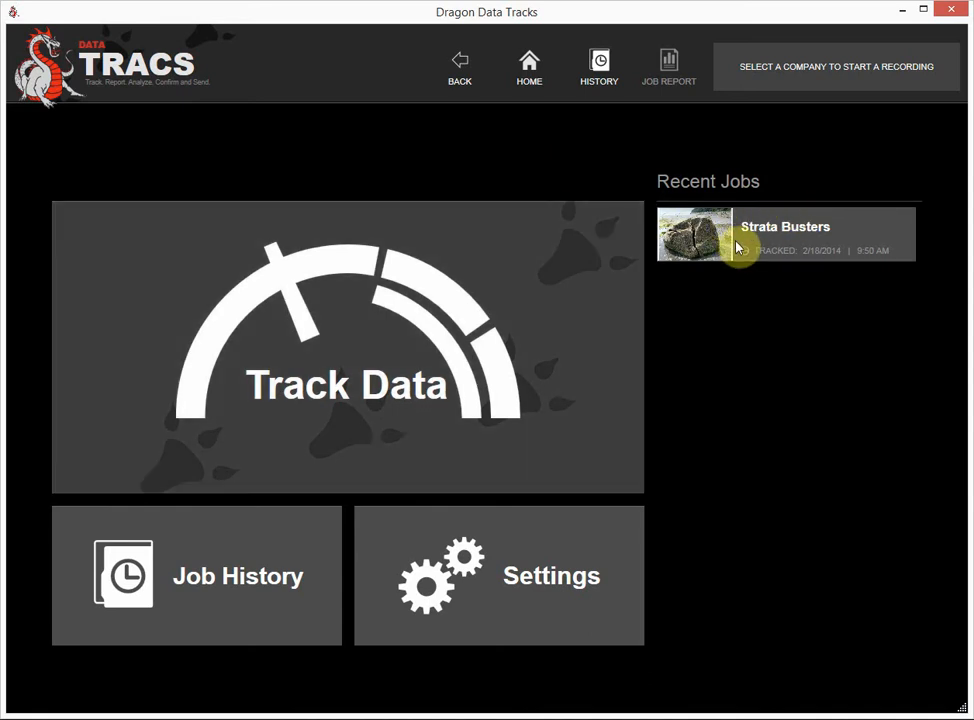
- Open Job History to list the Strata Busters job tracked 18 Feb 2014
{"action": "left_click", "coordinate": [261, 581]}
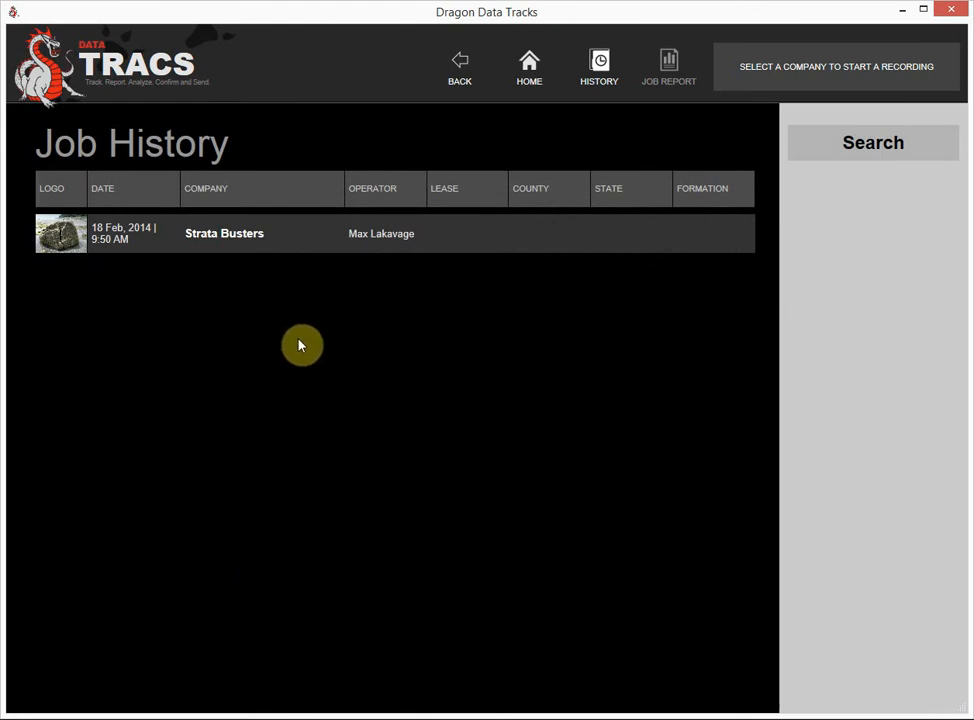
- Select the Strata Busters job and open its report for preparation
{"action": "left_click", "coordinate": [228, 249]}
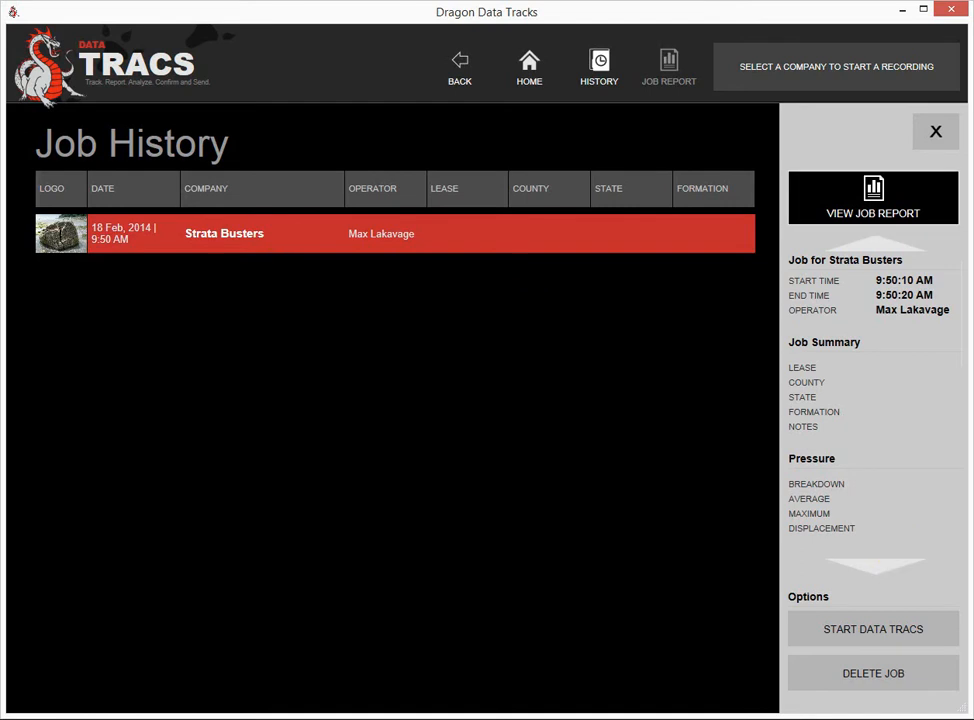
{"action": "left_click", "coordinate": [873, 197]}
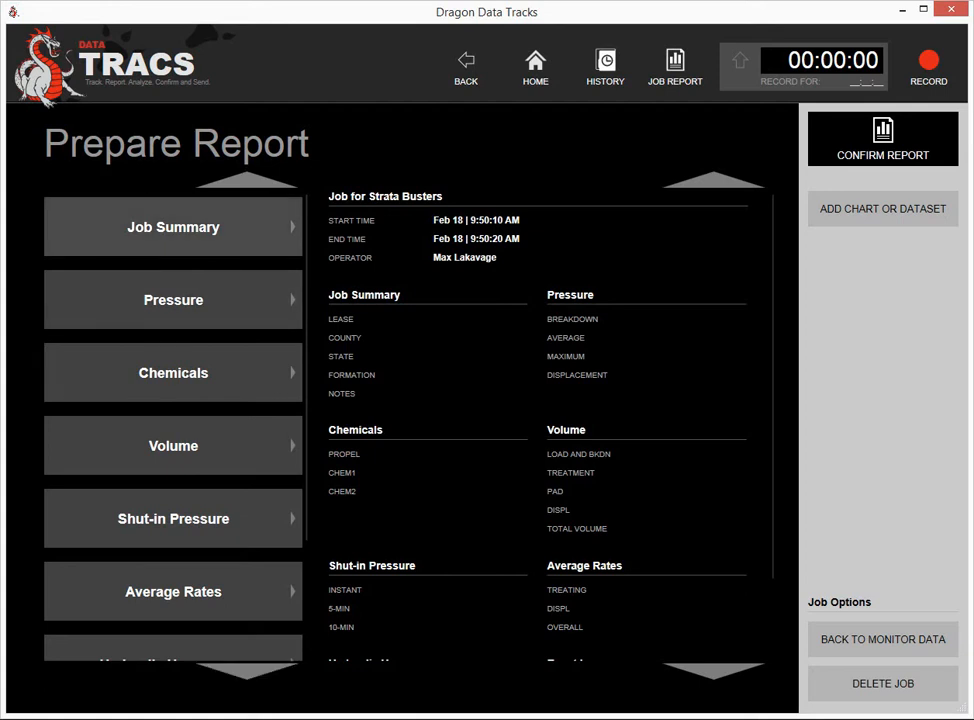
- Fill in the job summary with Lease 'Fremen' and County 'Arrakis'
{"action": "left_click", "coordinate": [173, 227]}
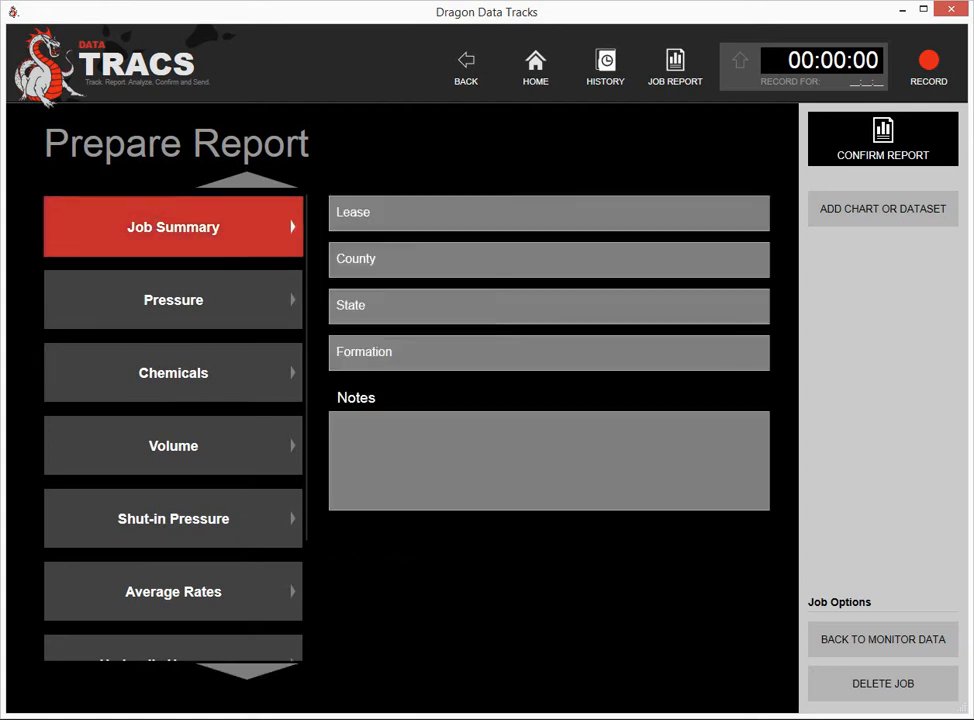
{"action": "left_click", "coordinate": [549, 213]}
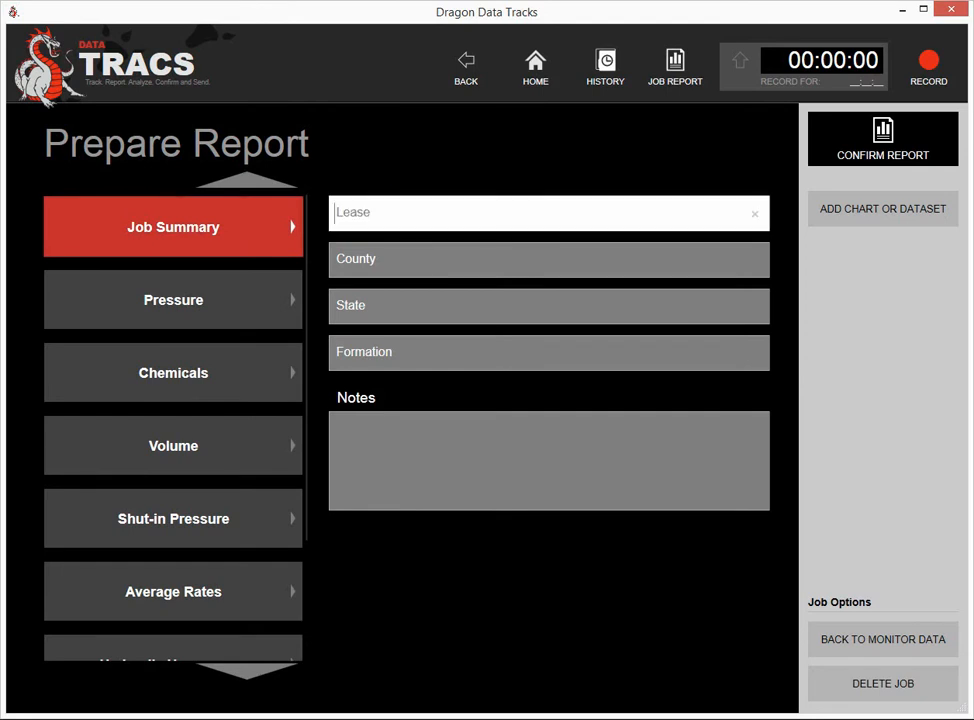
{"action": "type", "text": "Fremen"}
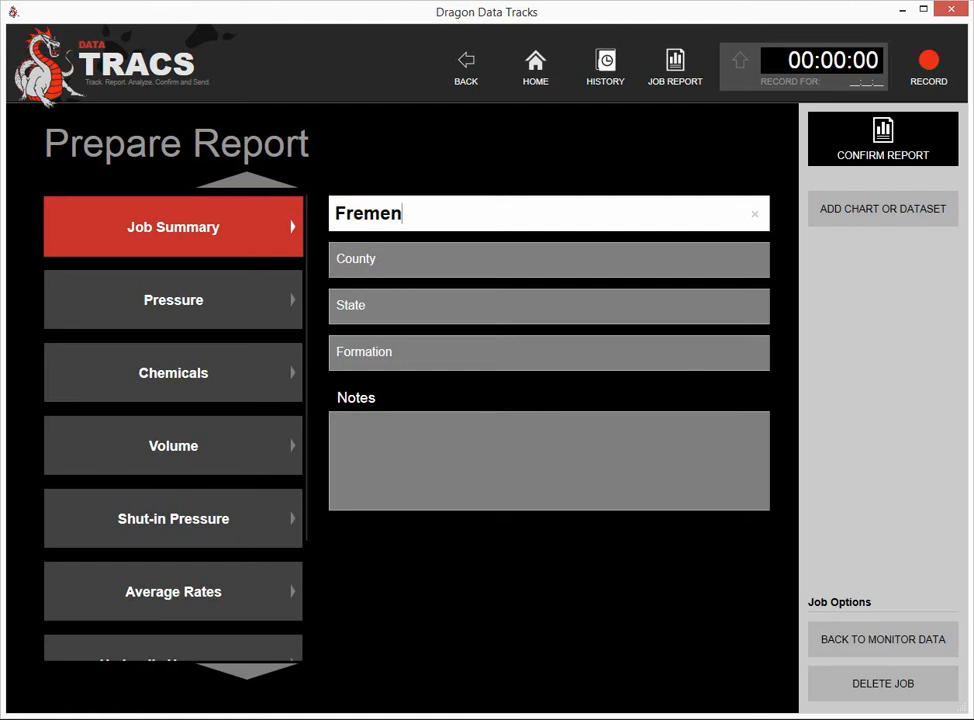
{"action": "key", "text": "Tab"}
{"action": "type", "text": "Arrak"}
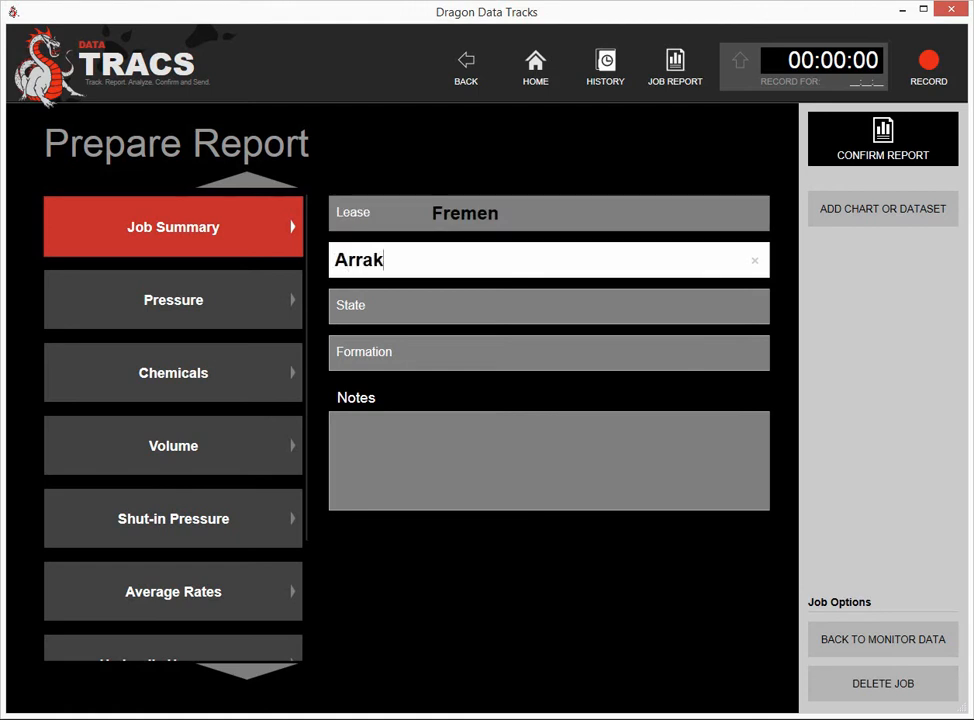
{"action": "type", "text": "is"}
{"action": "key", "text": "Tab"}
{"action": "key", "text": "Tab"}
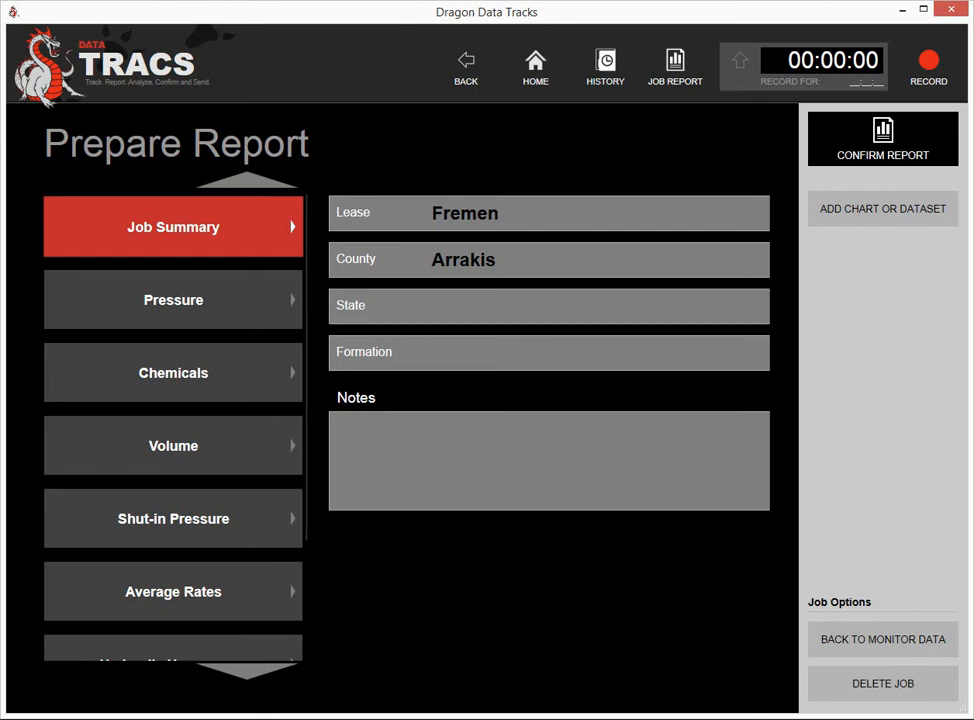
{"action": "left_click", "coordinate": [883, 208]}
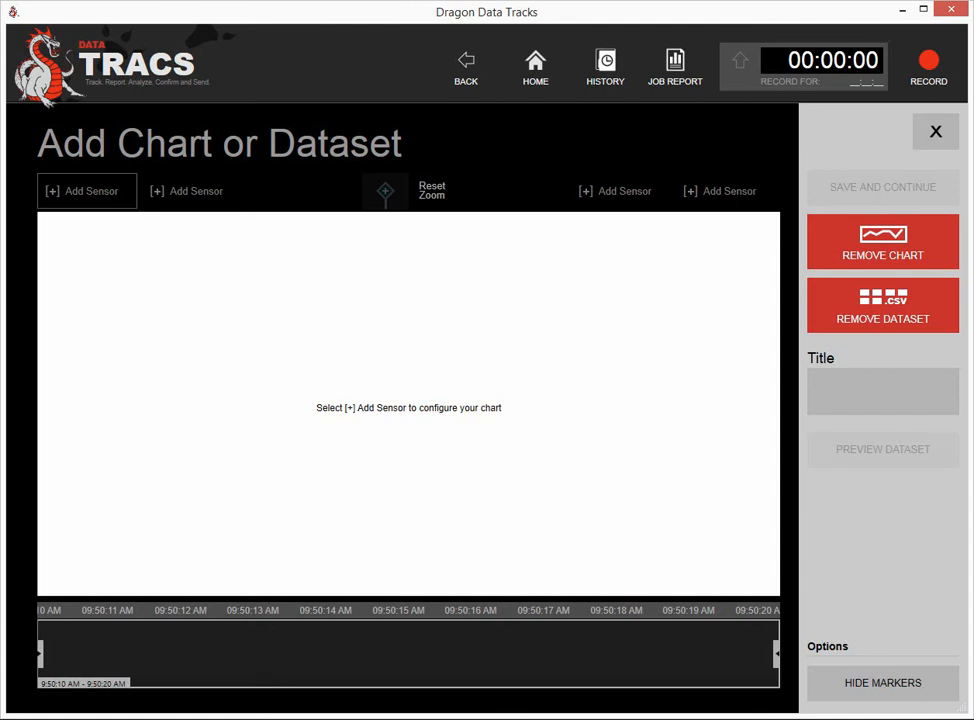
- Add the PUMP 2 PRESSURE sensor to the chart, keeping PSI as the unit
{"action": "left_click", "coordinate": [87, 190]}
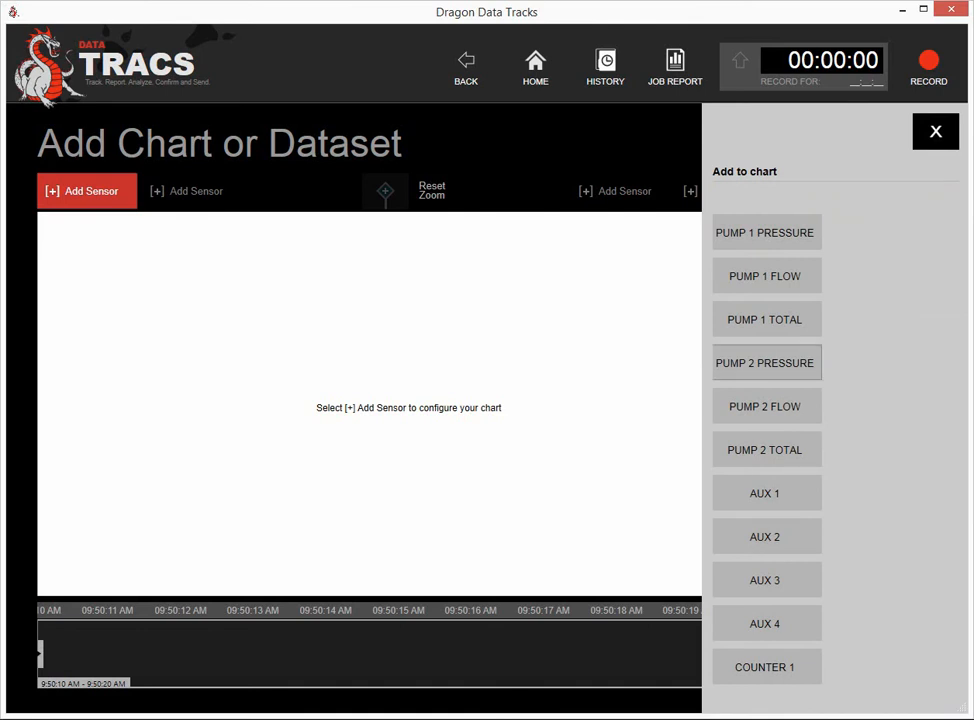
{"action": "left_click", "coordinate": [766, 363]}
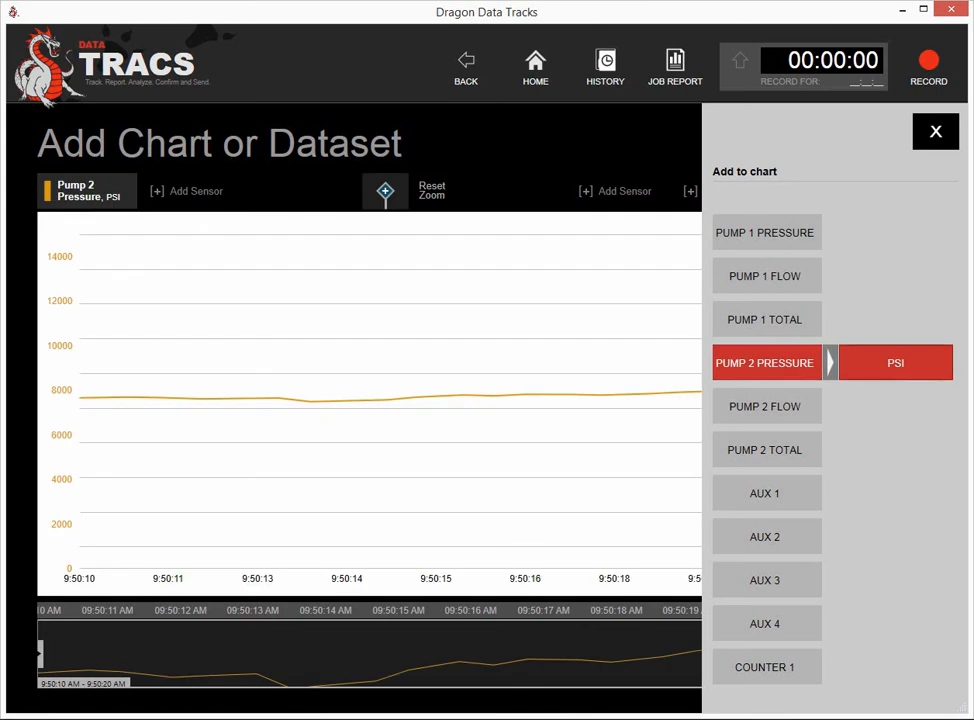
{"action": "left_click", "coordinate": [895, 363]}
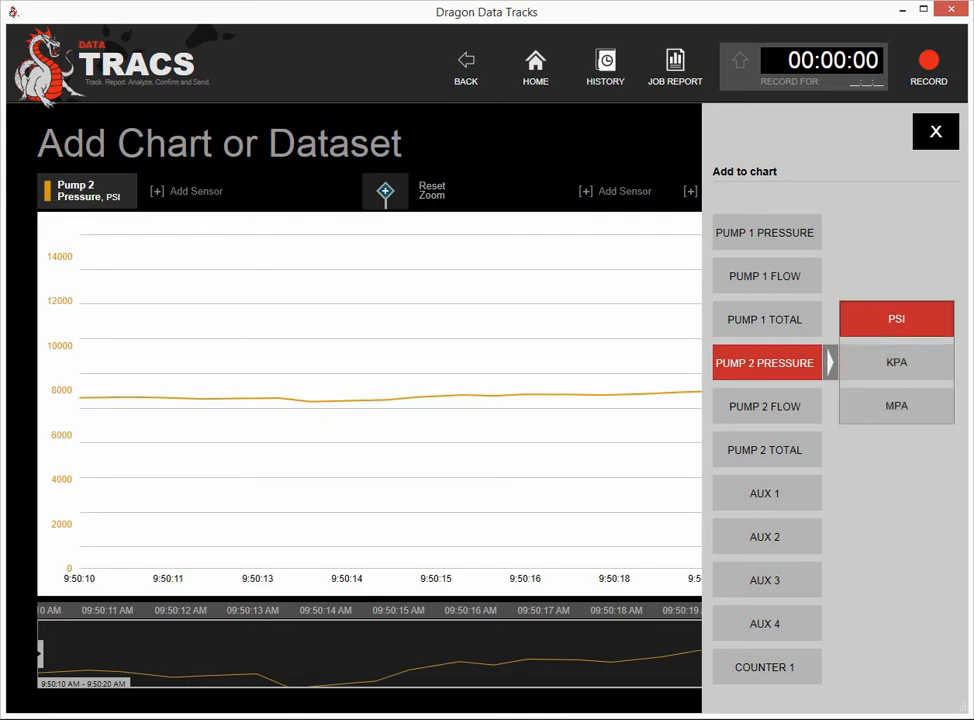
{"action": "left_click", "coordinate": [896, 319]}
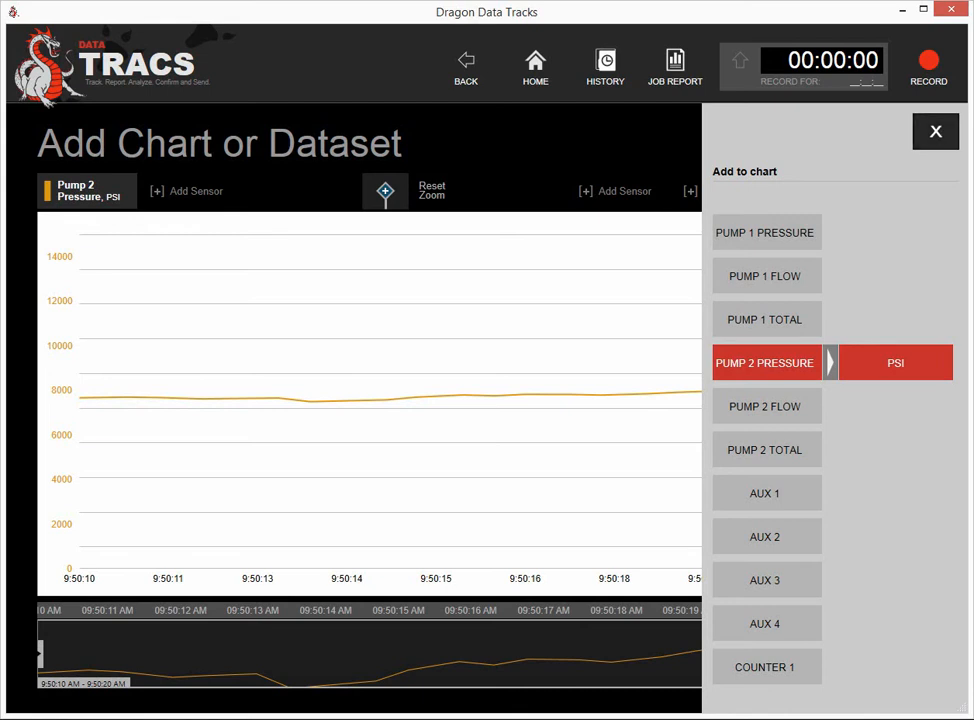
{"action": "left_click", "coordinate": [935, 131]}
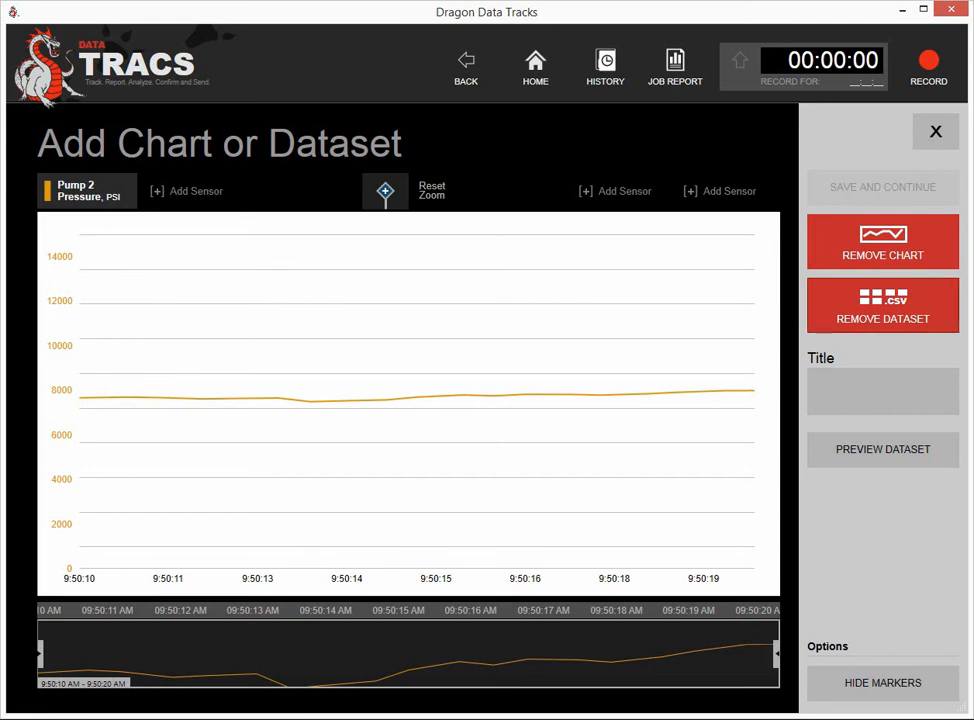
- Title the chart 'Job report', keep the dataset included, and save it to the report
{"action": "left_click", "coordinate": [882, 305]}
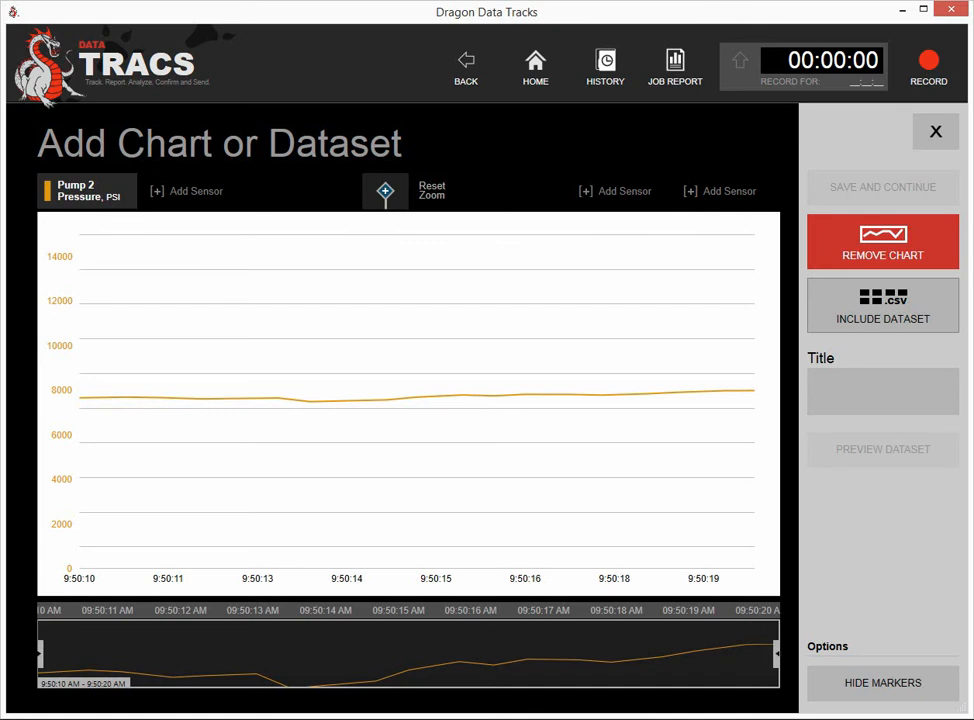
{"action": "left_click", "coordinate": [882, 305]}
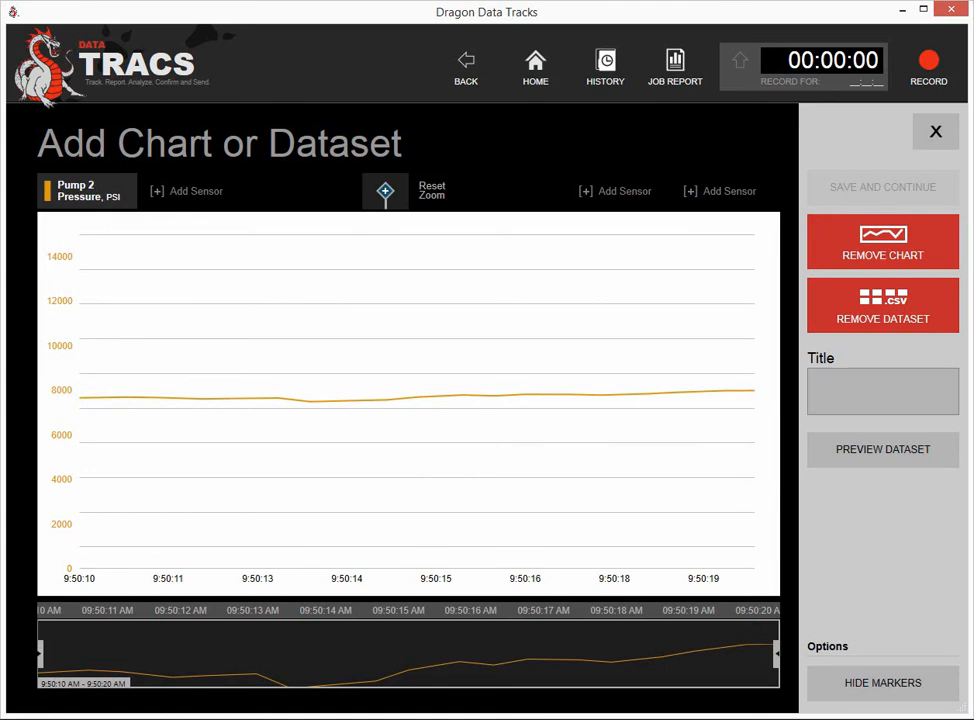
{"action": "left_click", "coordinate": [882, 391]}
{"action": "type", "text": "Job "}
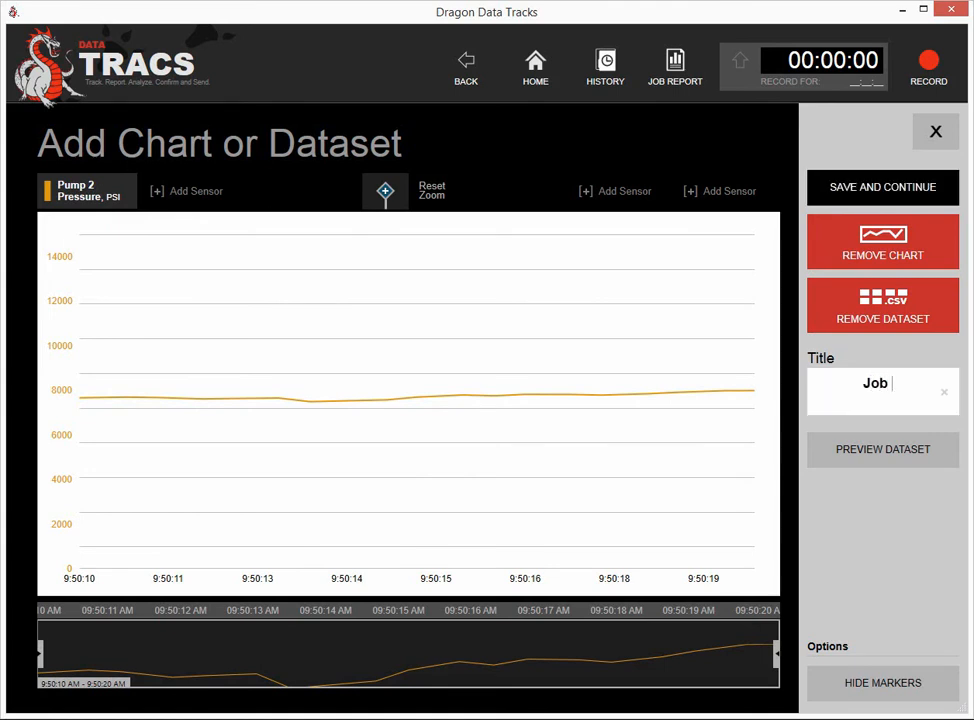
{"action": "type", "text": "report"}
{"action": "key", "text": "Return"}
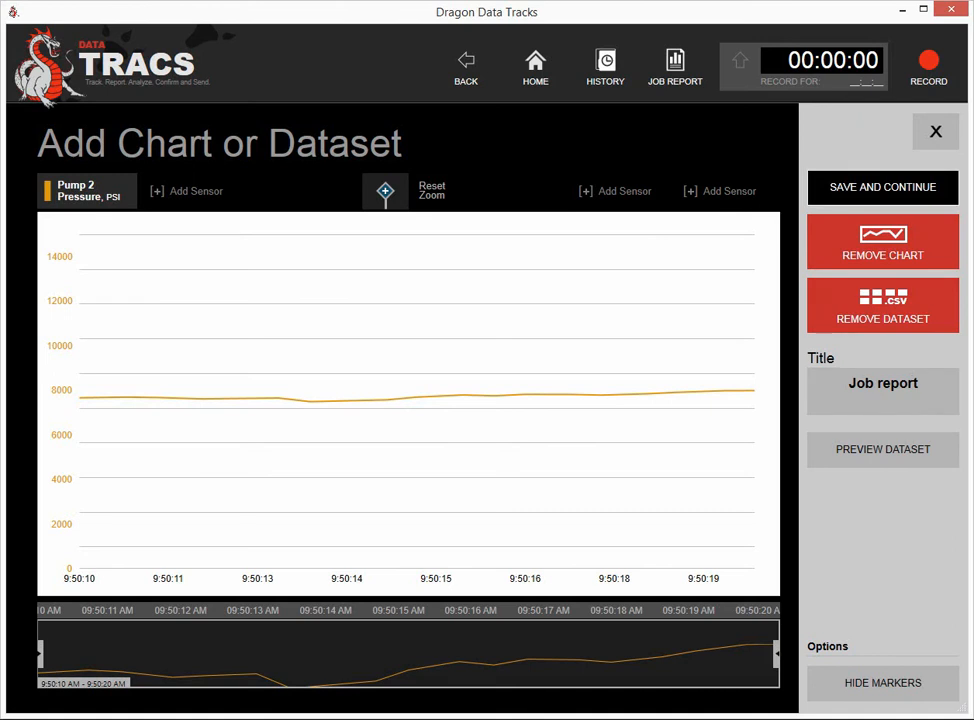
{"action": "left_click", "coordinate": [882, 187]}
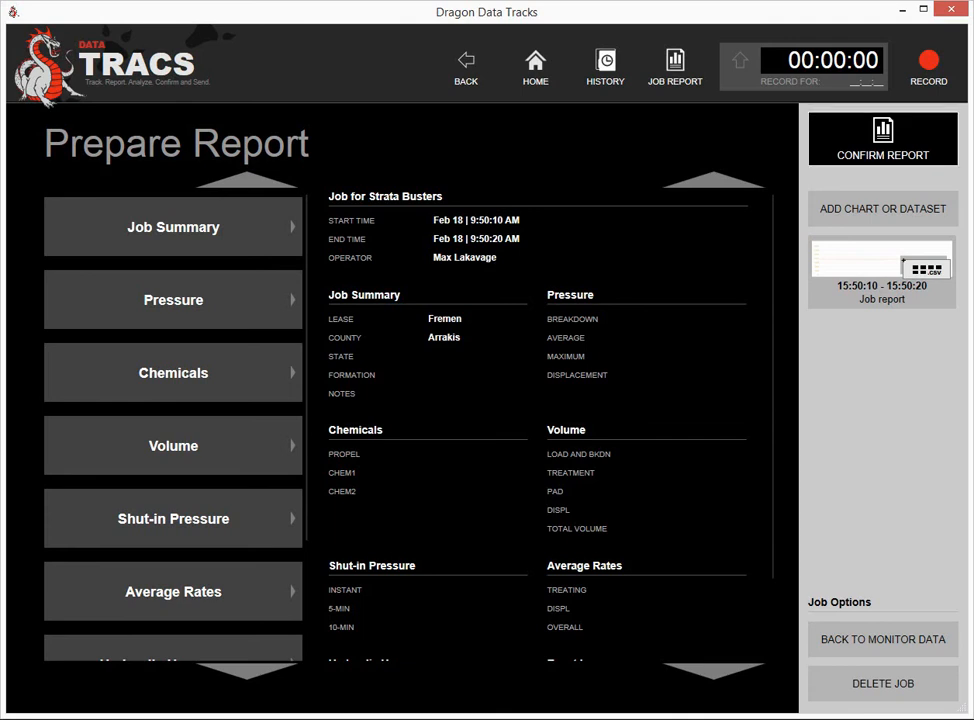
- Confirm the Strata Busters report to proceed to sending
{"action": "left_click", "coordinate": [883, 139]}
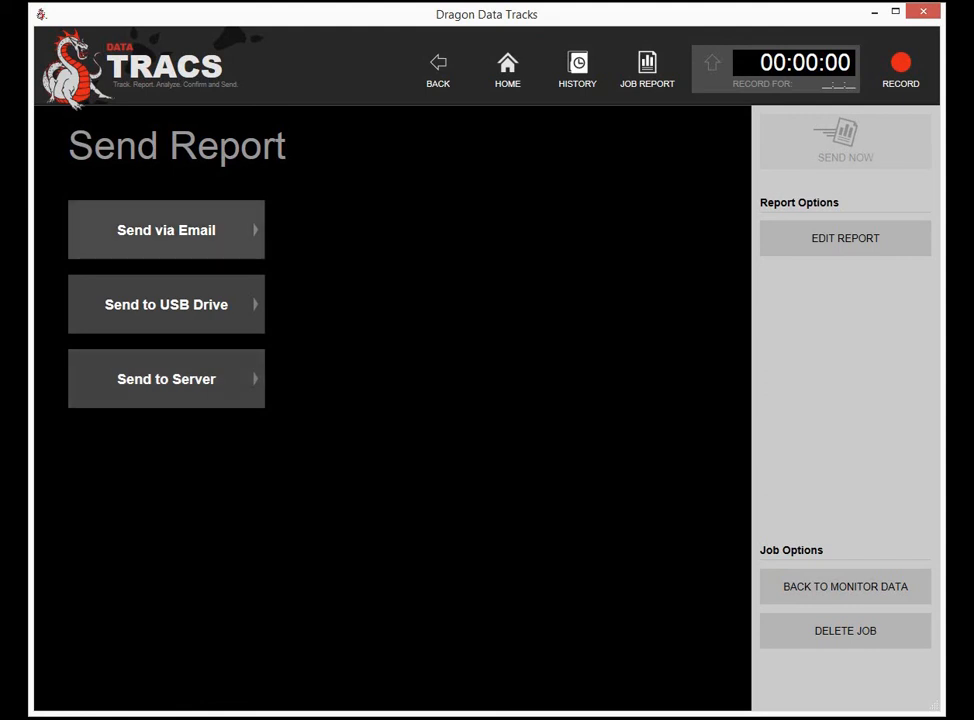
- Email the report PDF plus raw CSV data to the recipient's e-mail address
{"action": "left_click", "coordinate": [166, 230]}
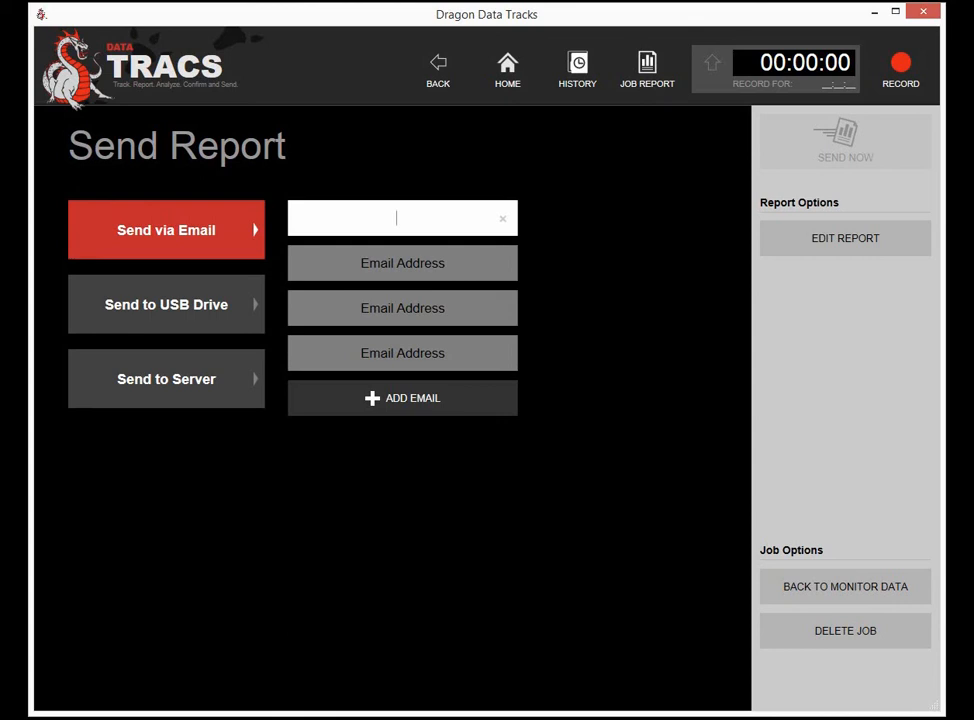
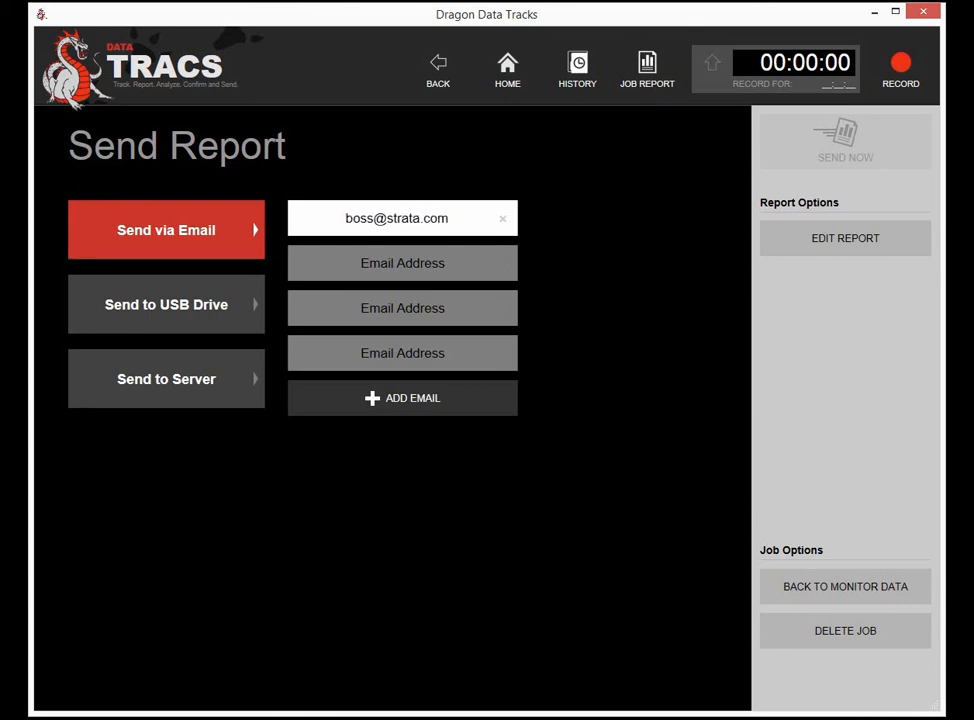
{"action": "key", "text": "Return"}
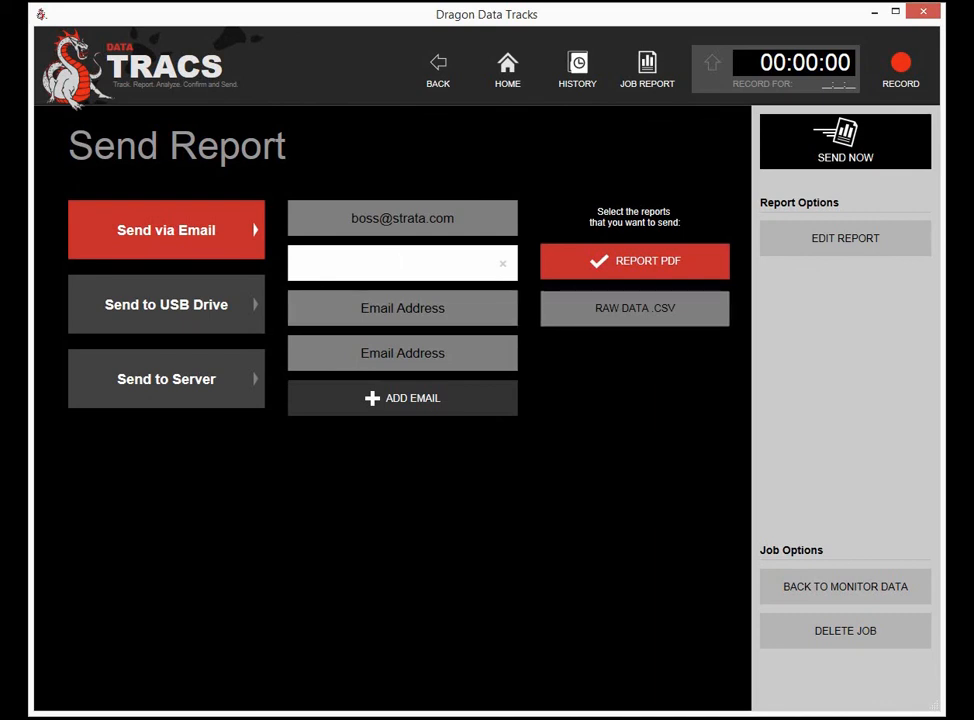
{"action": "left_click", "coordinate": [635, 309]}
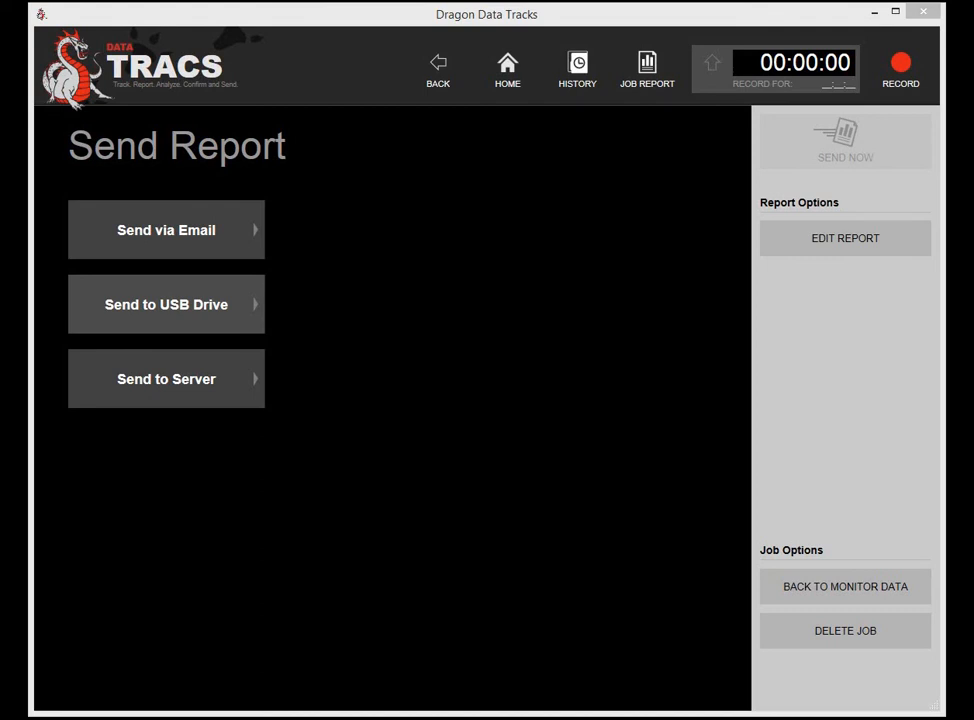
- Send the report PDF and raw CSV data to USB drive E:\
{"action": "left_click", "coordinate": [166, 304]}
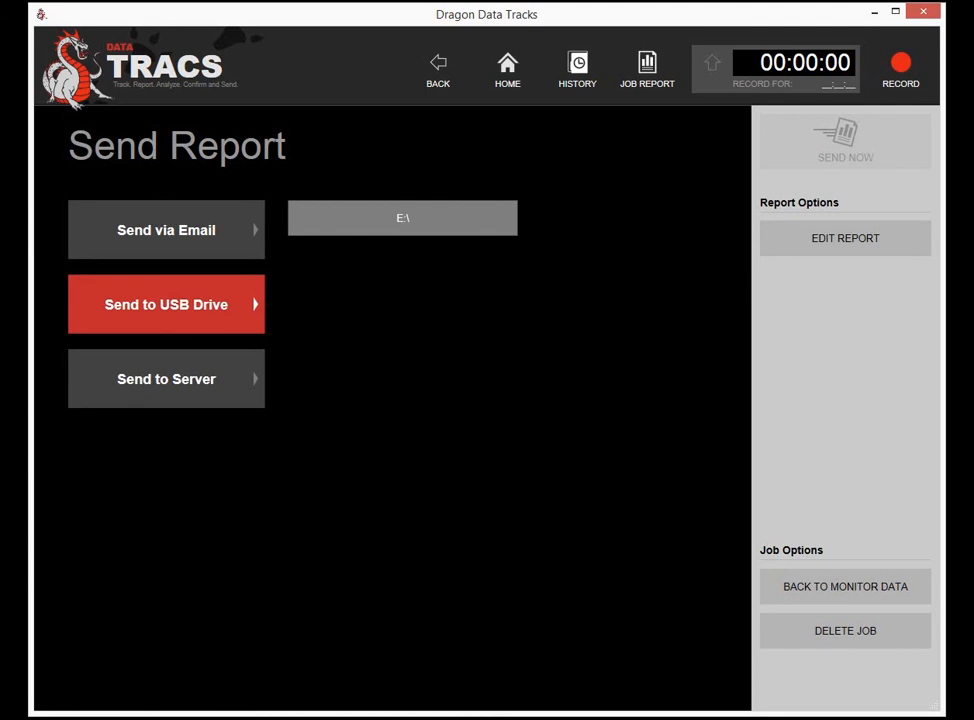
{"action": "left_click", "coordinate": [402, 218]}
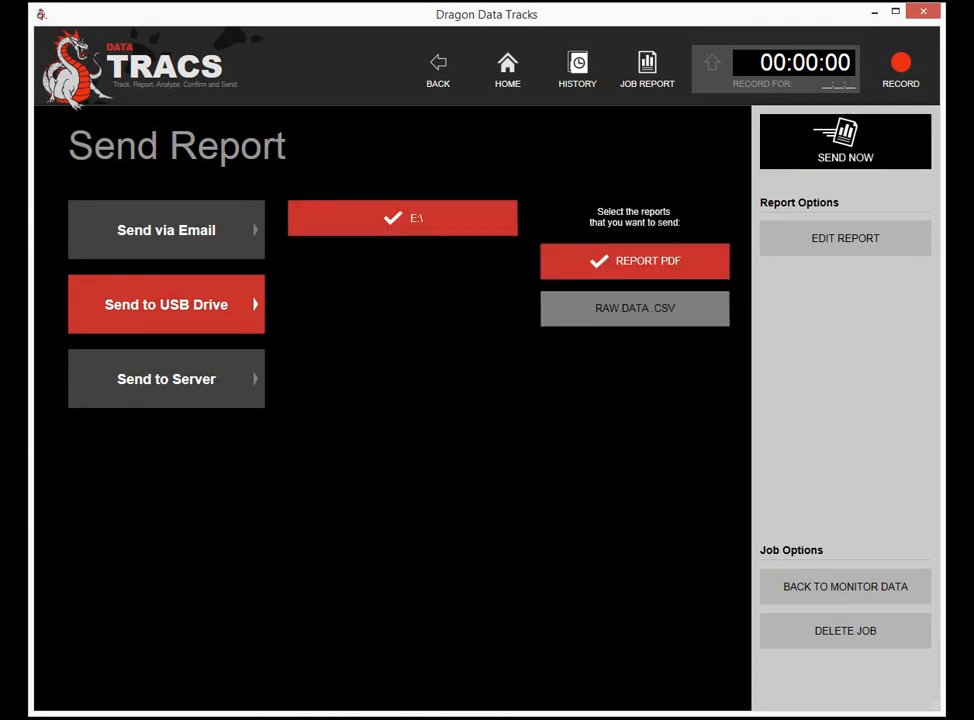
{"action": "left_click", "coordinate": [634, 308]}
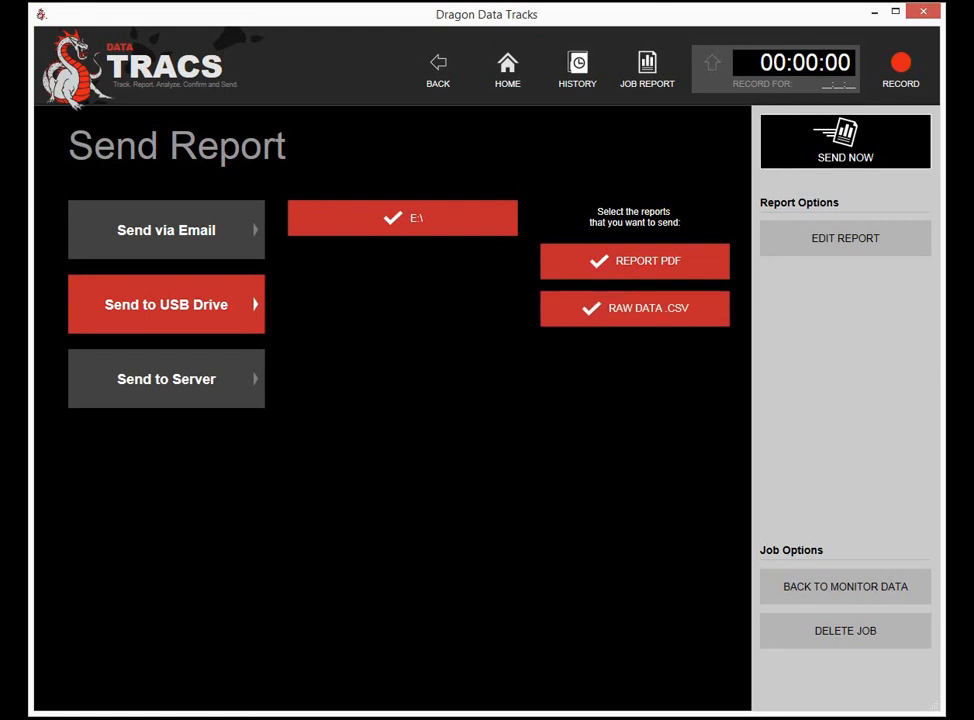
{"action": "left_click", "coordinate": [845, 140]}
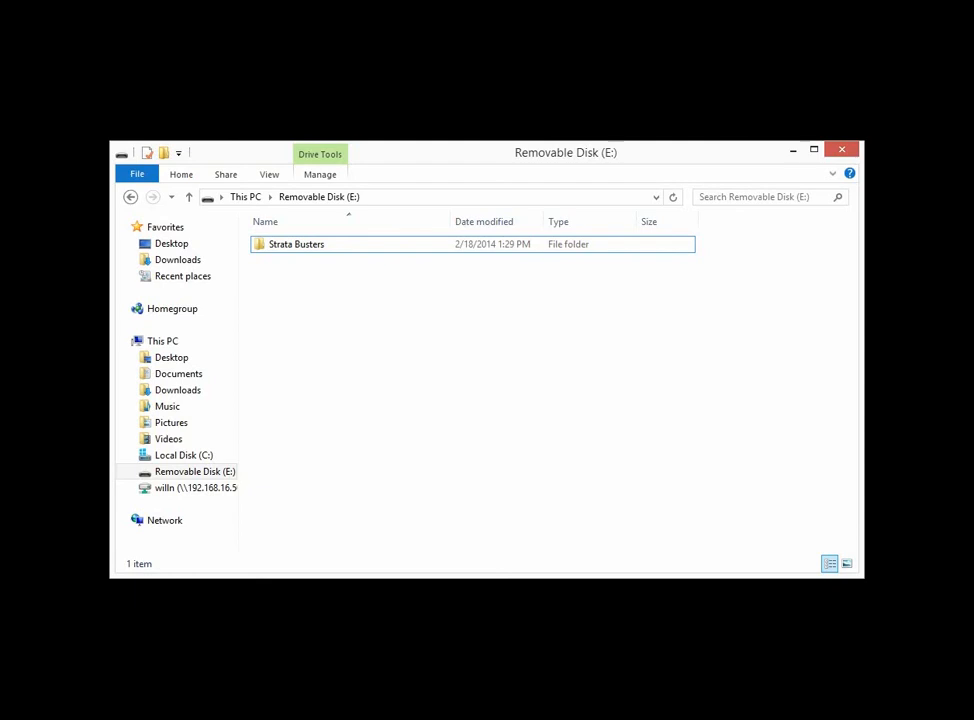
- Open the Strata Busters folder on Removable Disk (E:) to check its files
{"action": "left_click", "coordinate": [296, 244]}
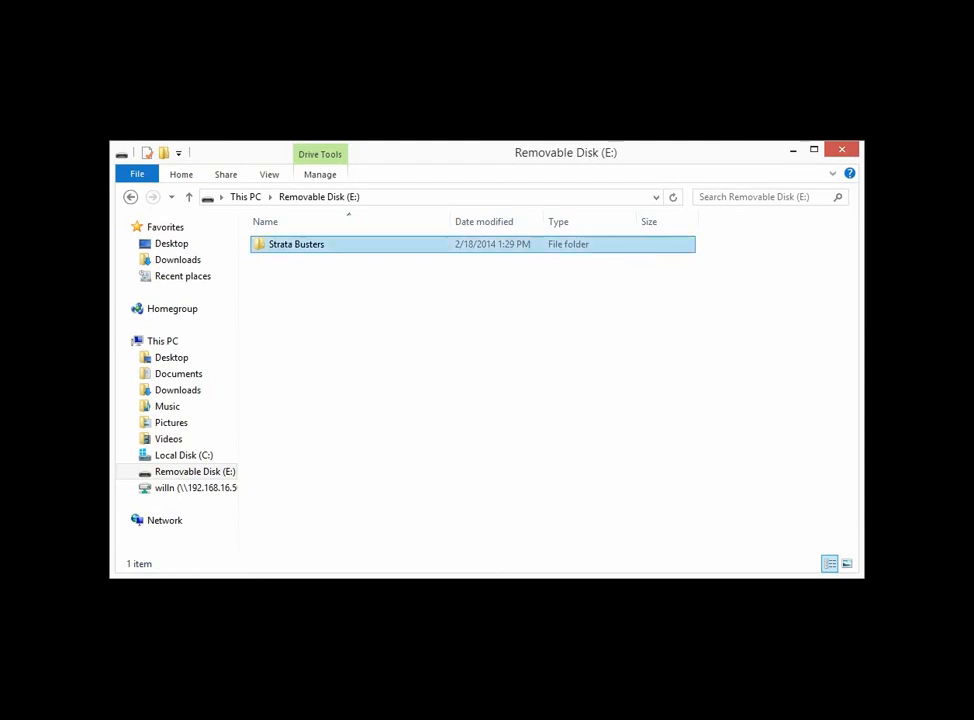
{"action": "double_click", "coordinate": [296, 244]}
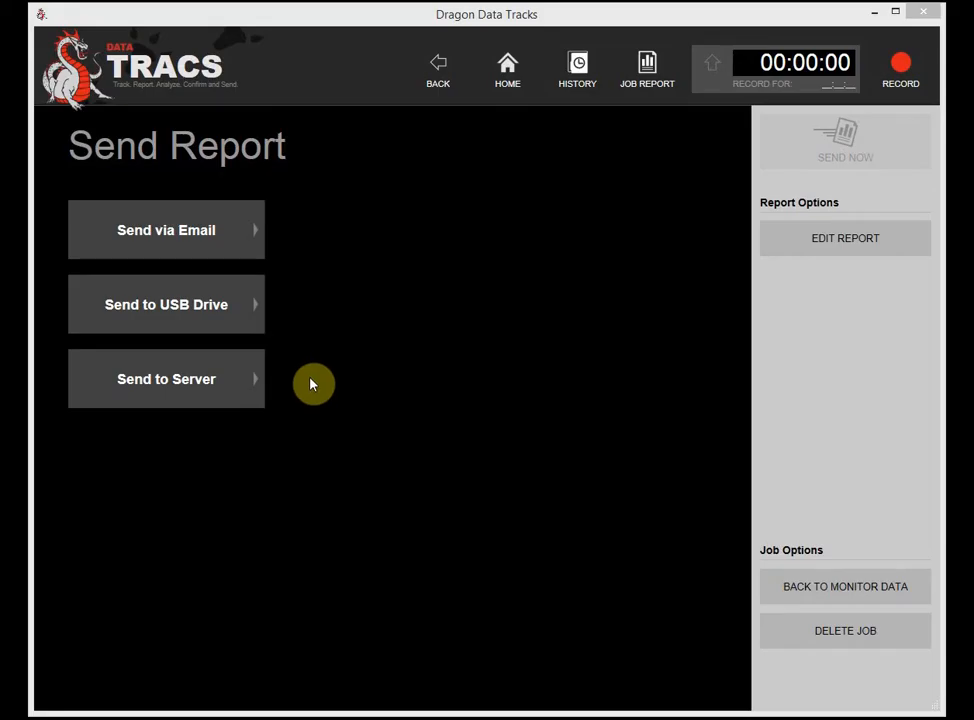
- Send the report PDF and raw CSV data to network drive J:\
{"action": "left_click", "coordinate": [206, 393]}
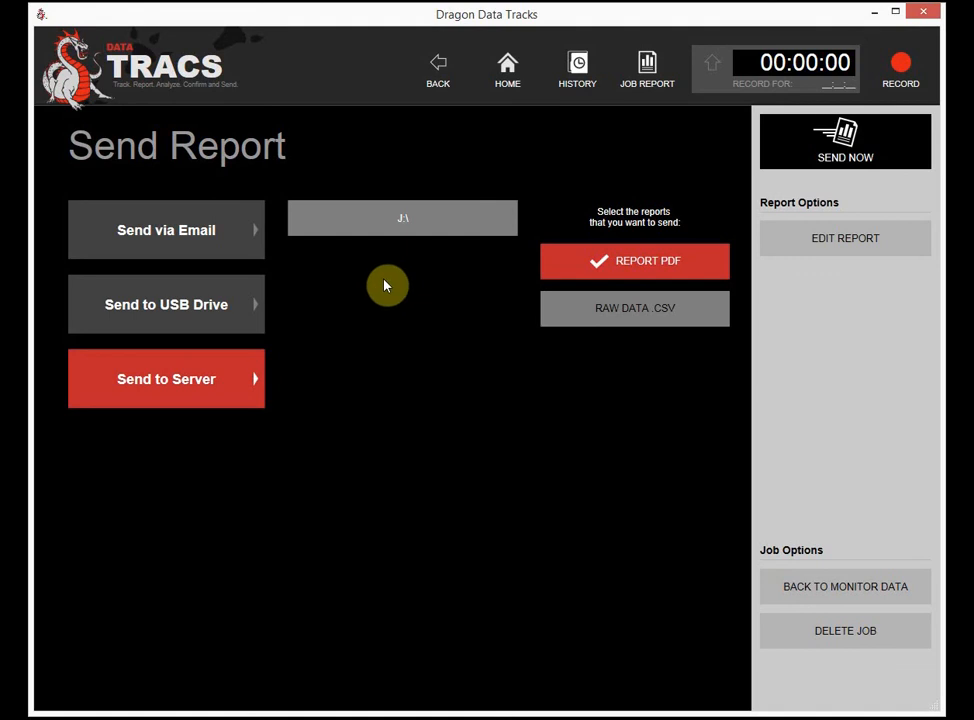
{"action": "left_click", "coordinate": [400, 222]}
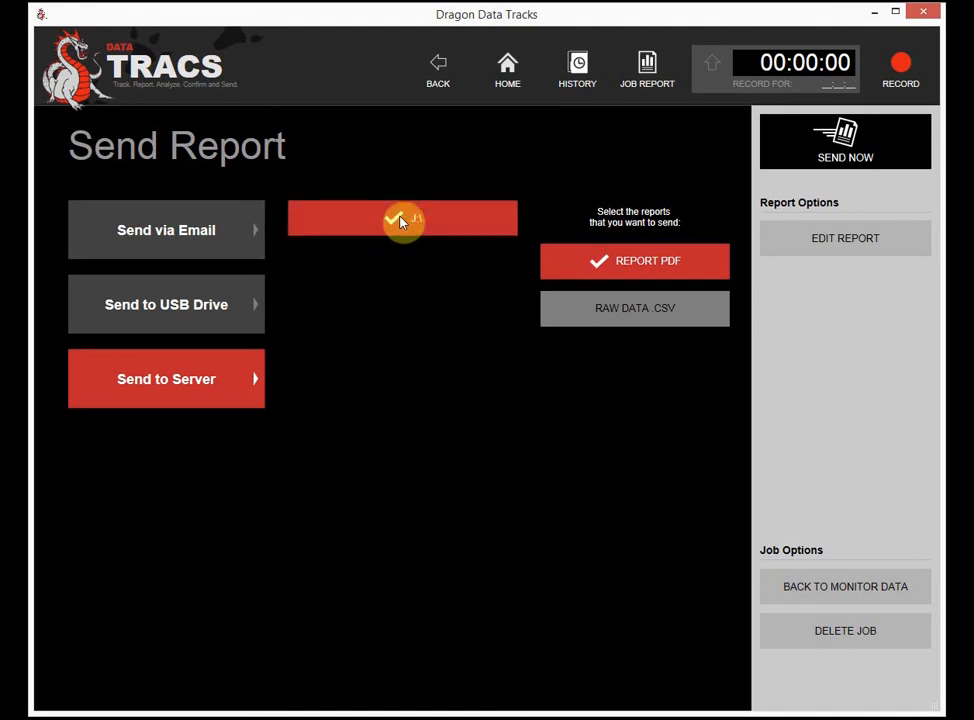
{"action": "left_click", "coordinate": [643, 316]}
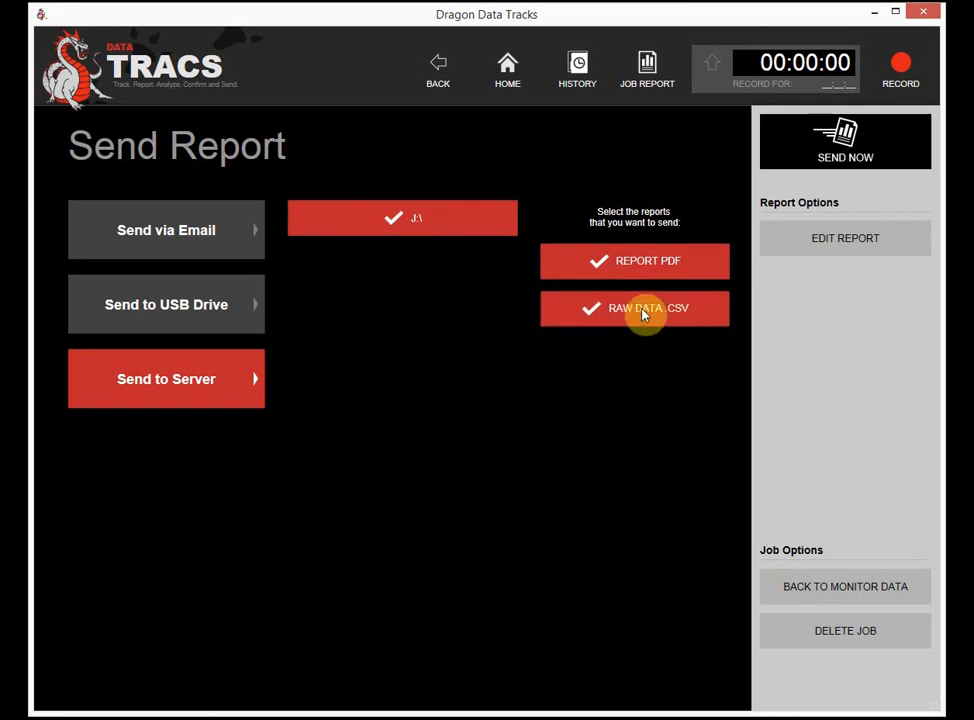
{"action": "left_click", "coordinate": [807, 151]}
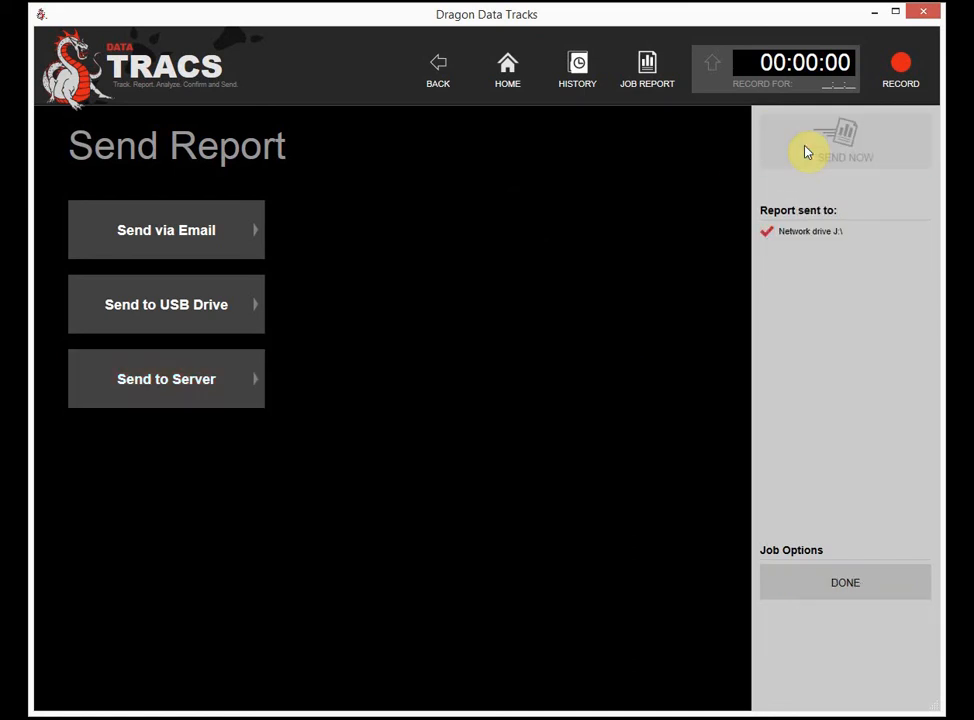